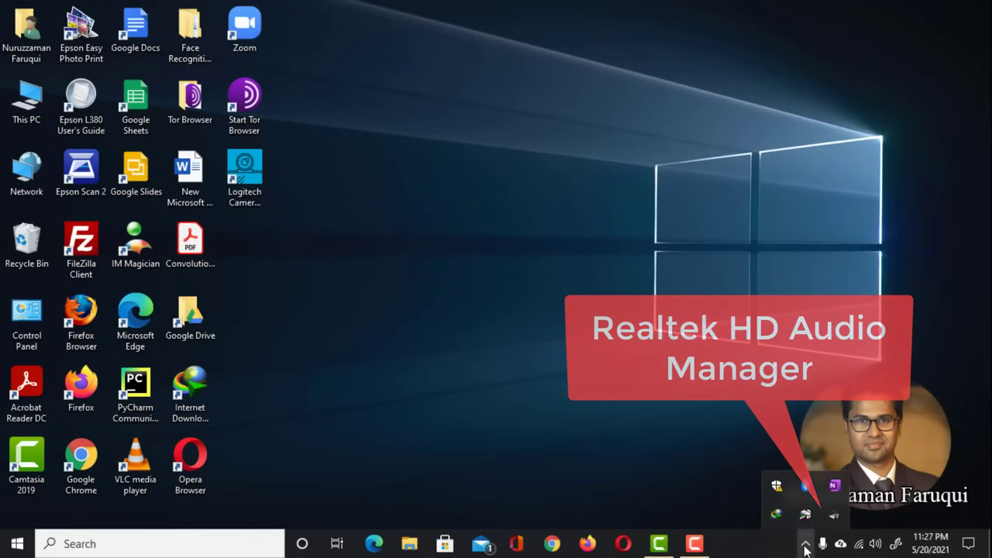
Step: Search for Control Panel and select Realtek High Definition Audio under Sound, video and game controllers
{"action": "left_click", "coordinate": [173, 545]}
{"action": "type", "text": "contro"}
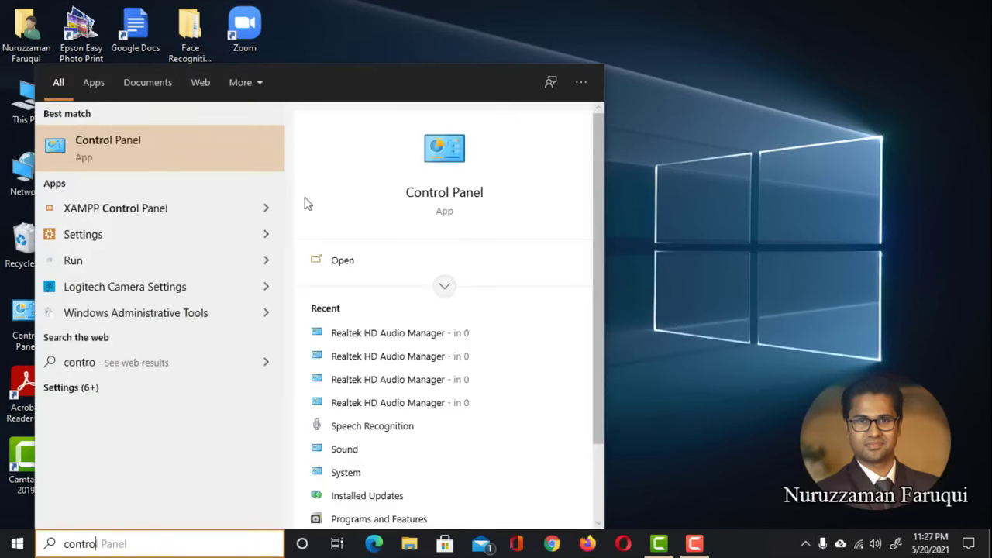
{"action": "left_click", "coordinate": [305, 204]}
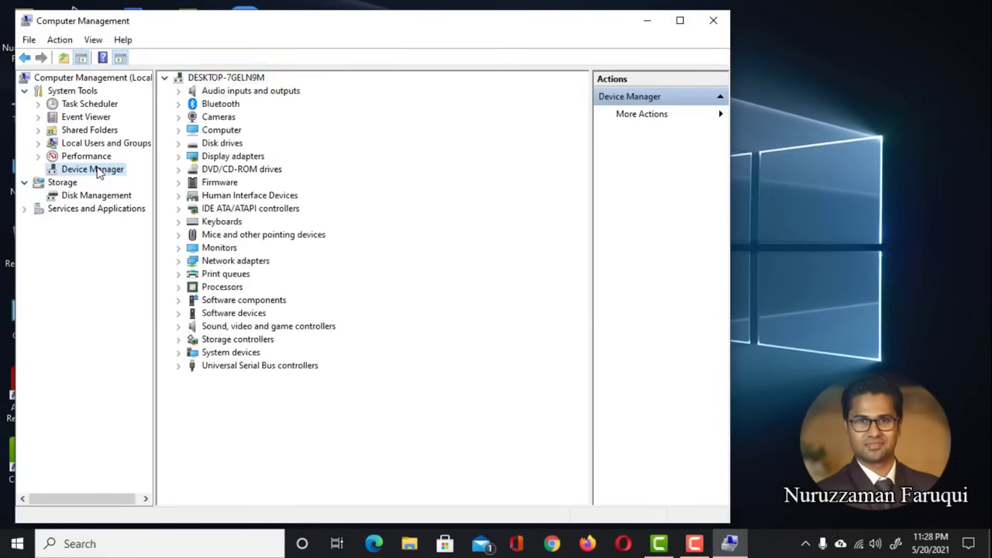
{"action": "left_click", "coordinate": [179, 326]}
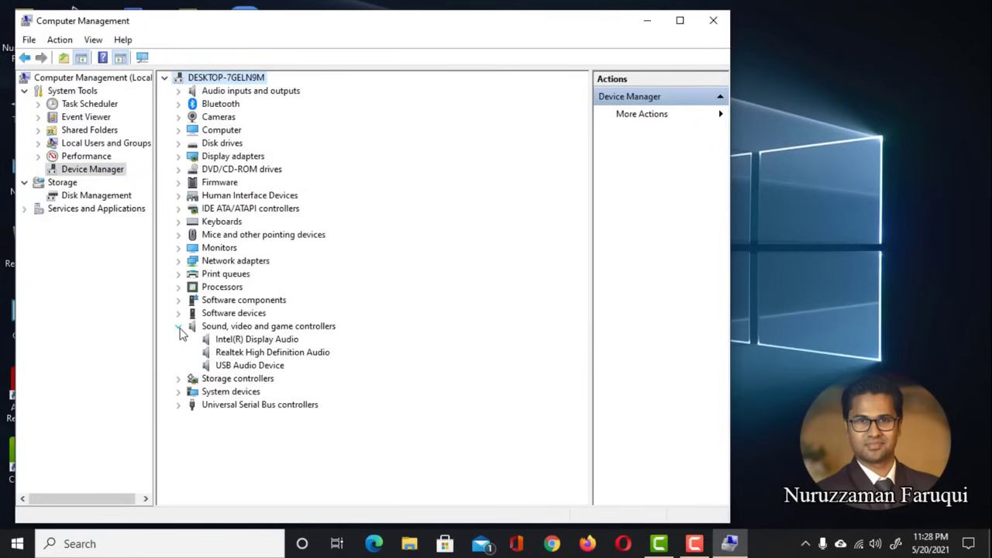
{"action": "left_click", "coordinate": [273, 353]}
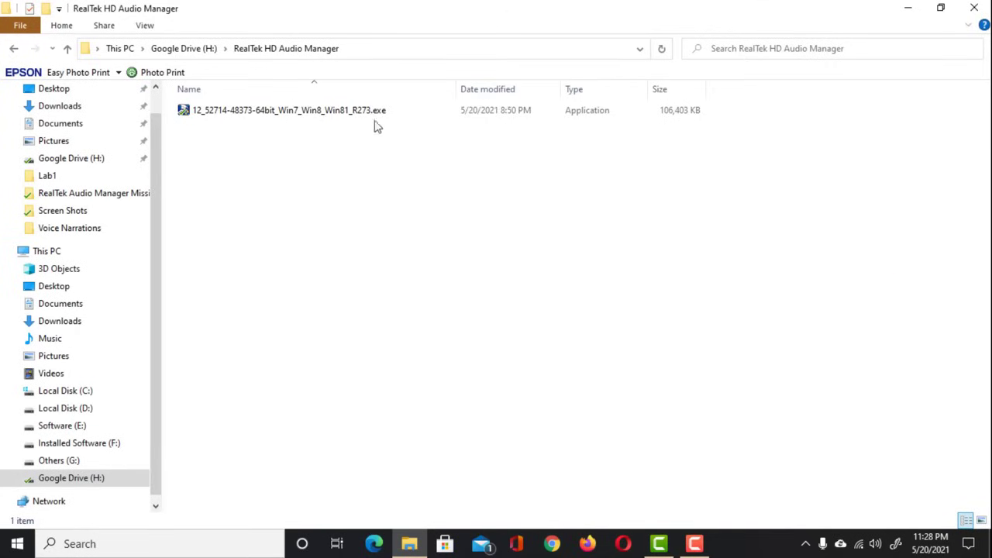
{"action": "double_click", "coordinate": [380, 114]}
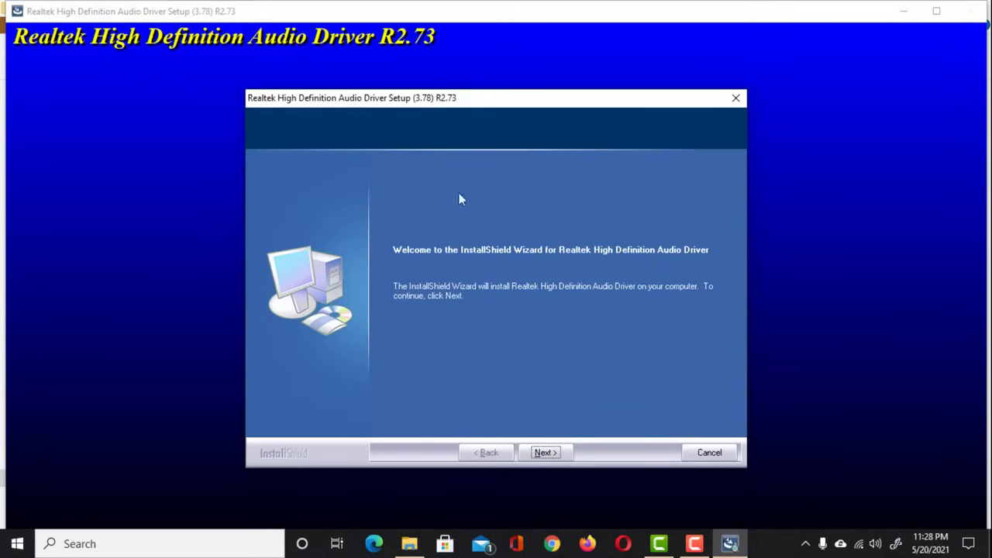
Step: Move past the welcome page and uninstall the existing Realtek audio driver
{"action": "left_click", "coordinate": [559, 455]}
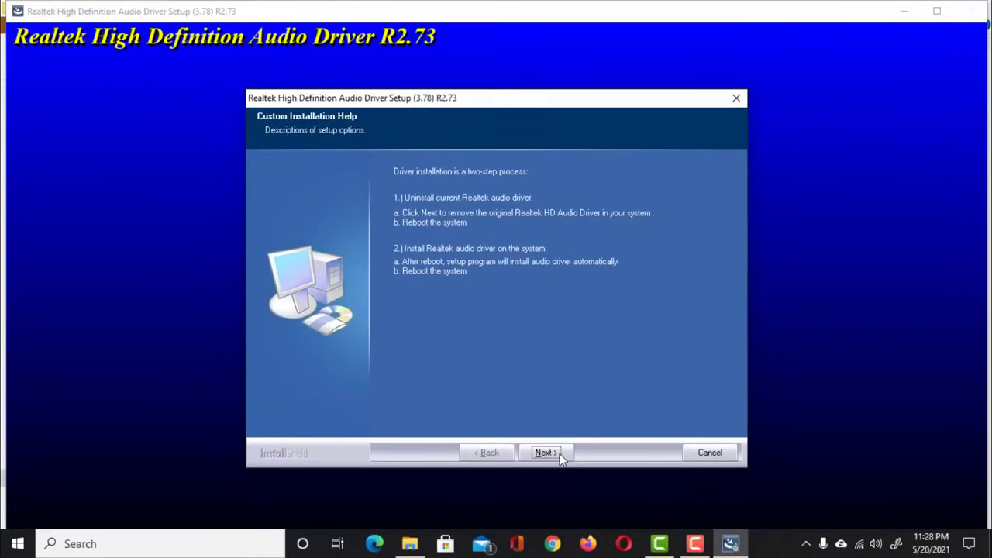
{"action": "left_click", "coordinate": [559, 454]}
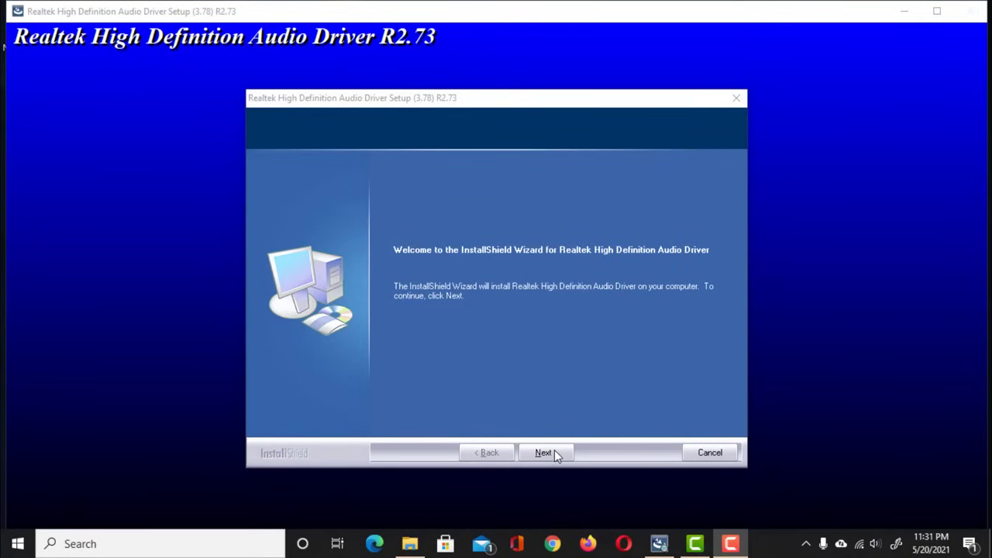
Step: Install the Realtek High Definition Audio Driver R2.73 from the wizard's welcome page
{"action": "left_click", "coordinate": [554, 453]}
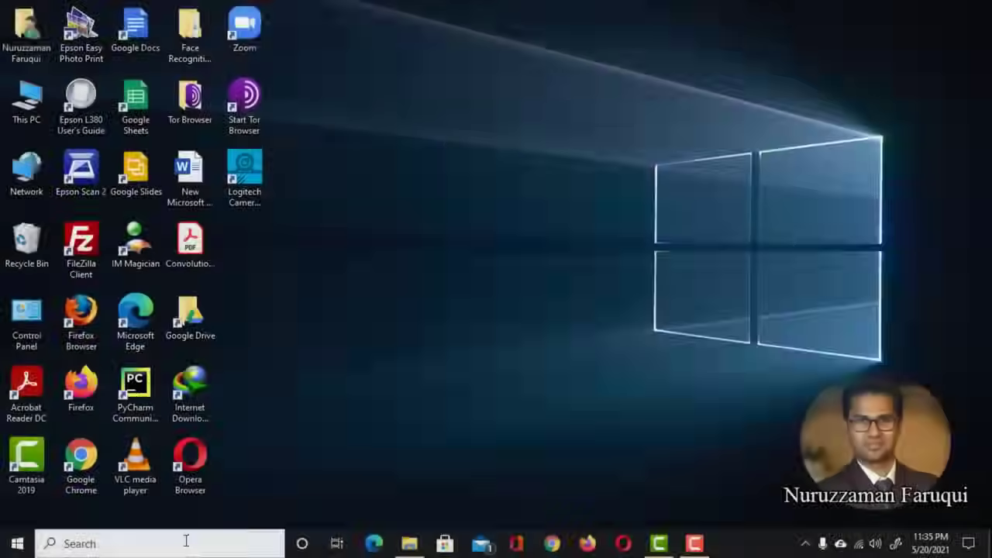
Step: Search 'control' to reach Control Panel, then launch Realtek HD Audio Manager from All Control Panel Items
{"action": "left_click", "coordinate": [186, 536]}
{"action": "type", "text": "contr"}
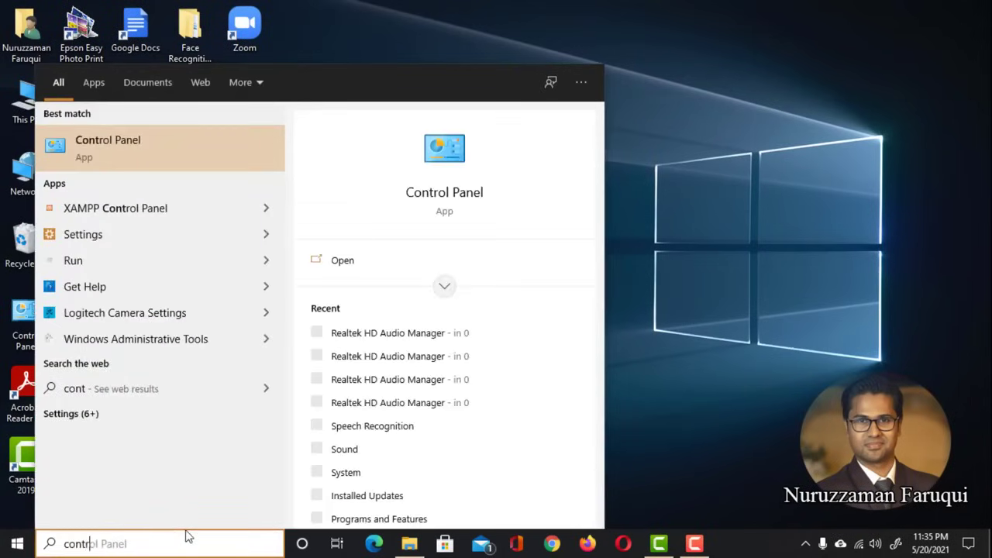
{"action": "type", "text": "ol"}
{"action": "left_click", "coordinate": [216, 157]}
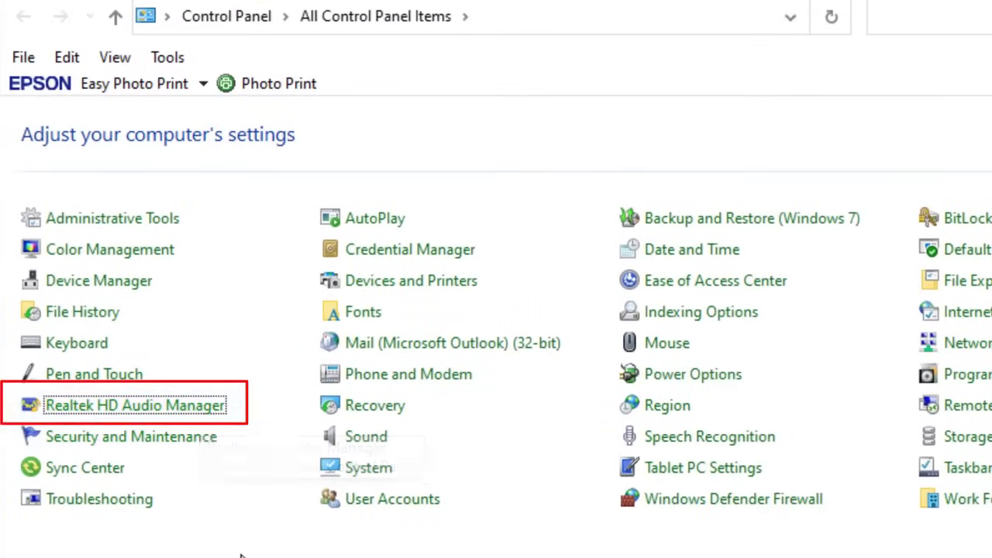
{"action": "left_click", "coordinate": [204, 411]}
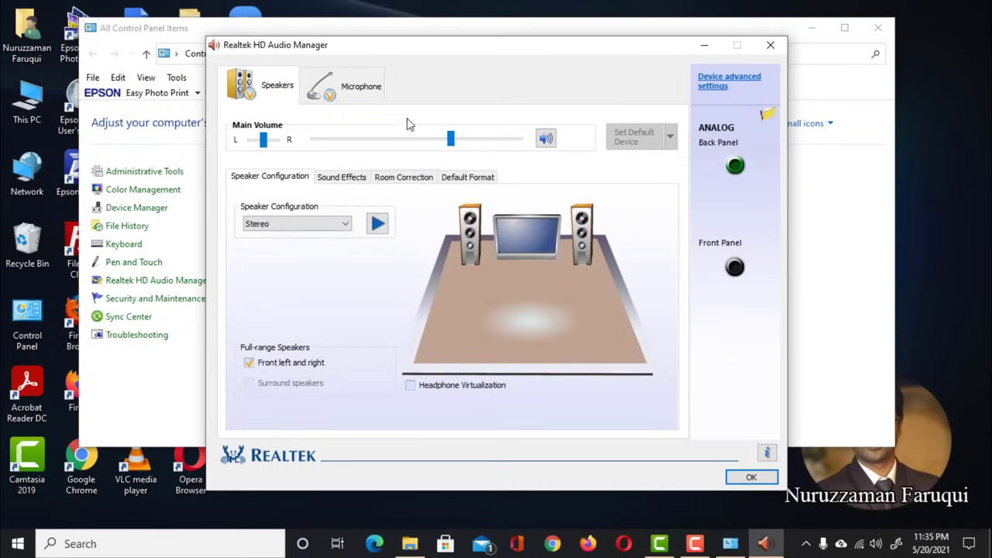
Step: Check the Microphone and Speakers pages, close the manager with OK, and show hidden tray icons
{"action": "left_click", "coordinate": [359, 95]}
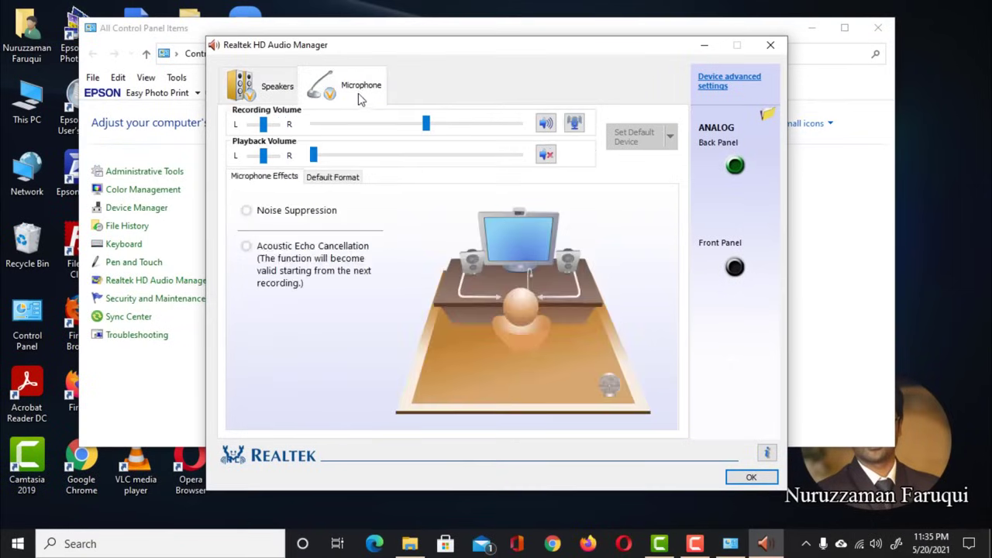
{"action": "left_click", "coordinate": [263, 85]}
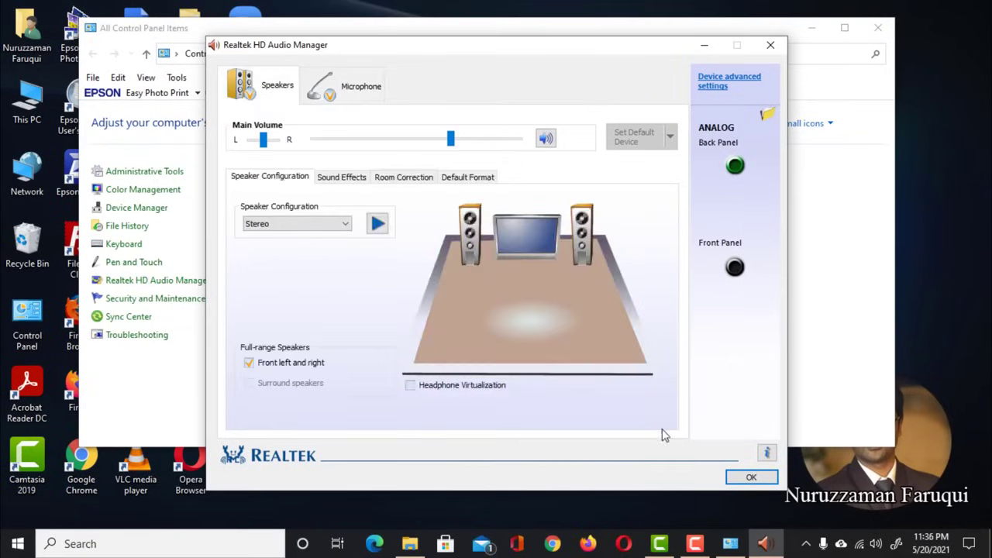
{"action": "left_click", "coordinate": [751, 478]}
{"action": "left_click", "coordinate": [807, 544]}
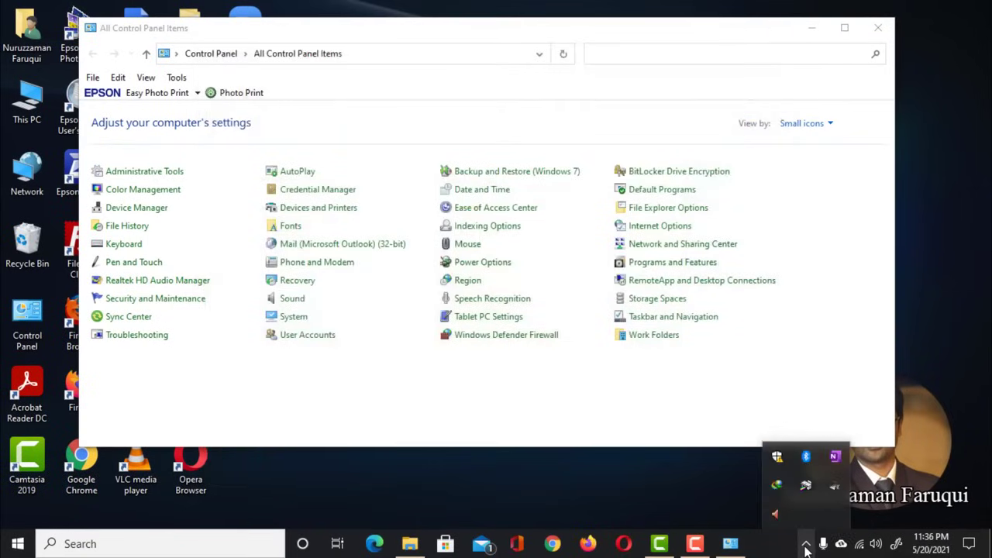